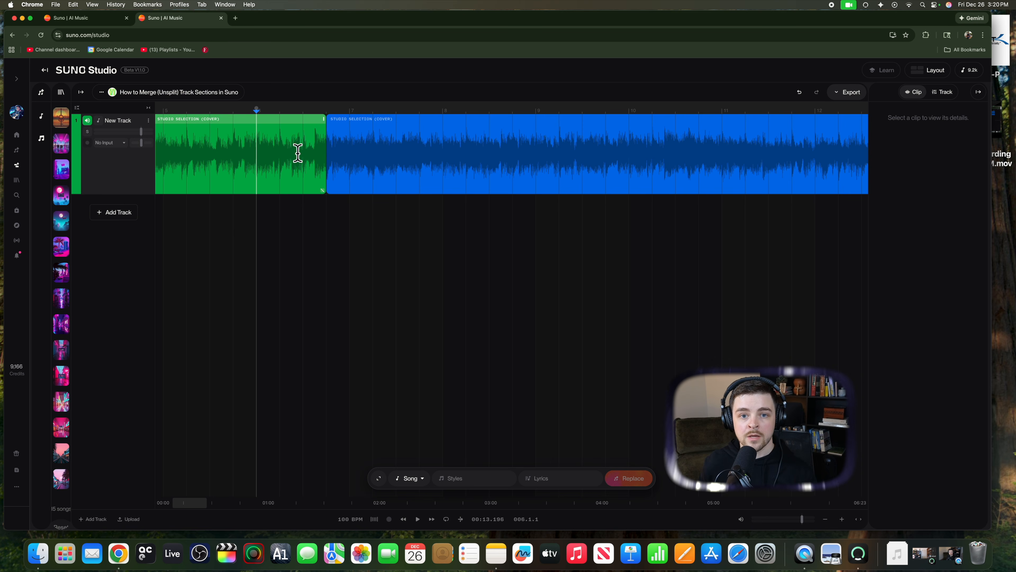
# Step: Play back the split between the green and blue clips, starting from about 13.6 s
pyautogui.click(273, 160)
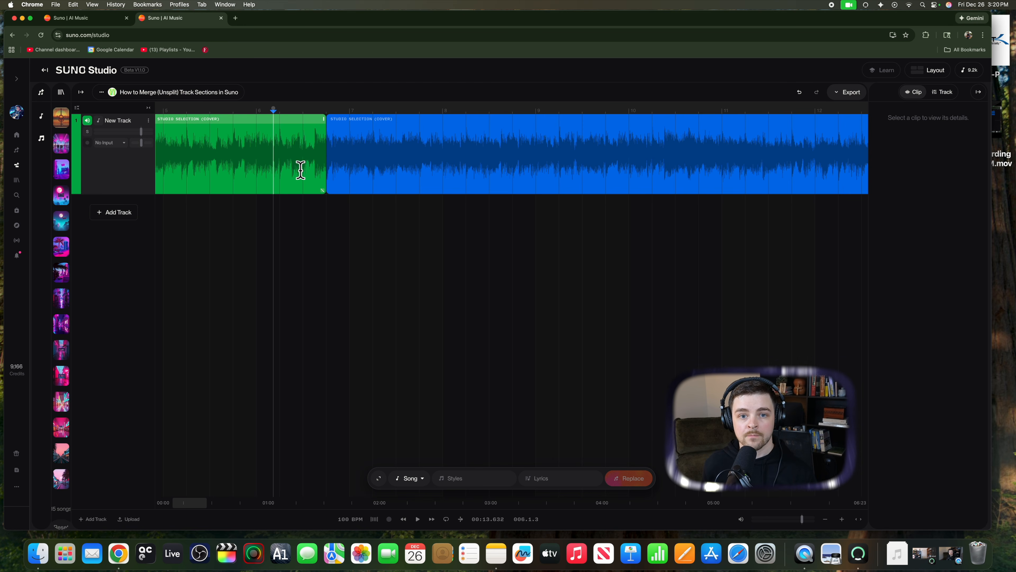
pyautogui.press('space')
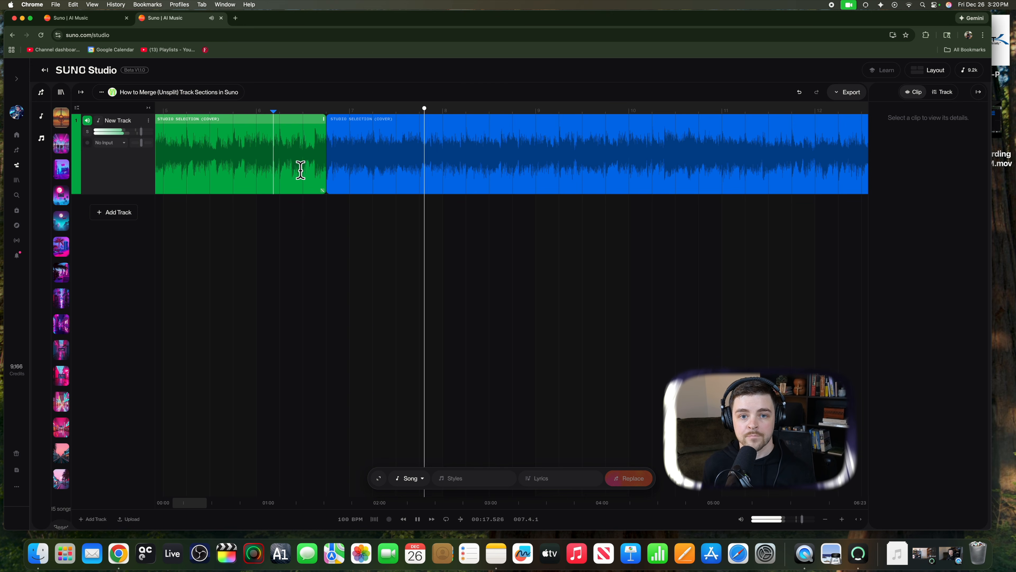
pyautogui.press('space')
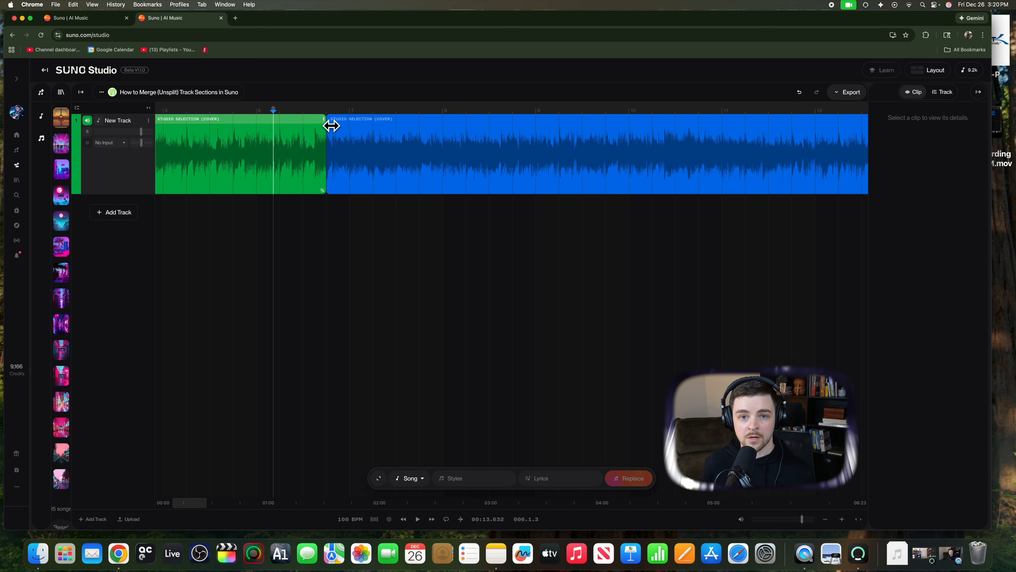
# Step: Extend the green clip's end over the blue clip to the start of bar 7 and play across the join
pyautogui.moveTo(331, 126); pyautogui.dragTo(358, 127)
pyautogui.click(291, 151)
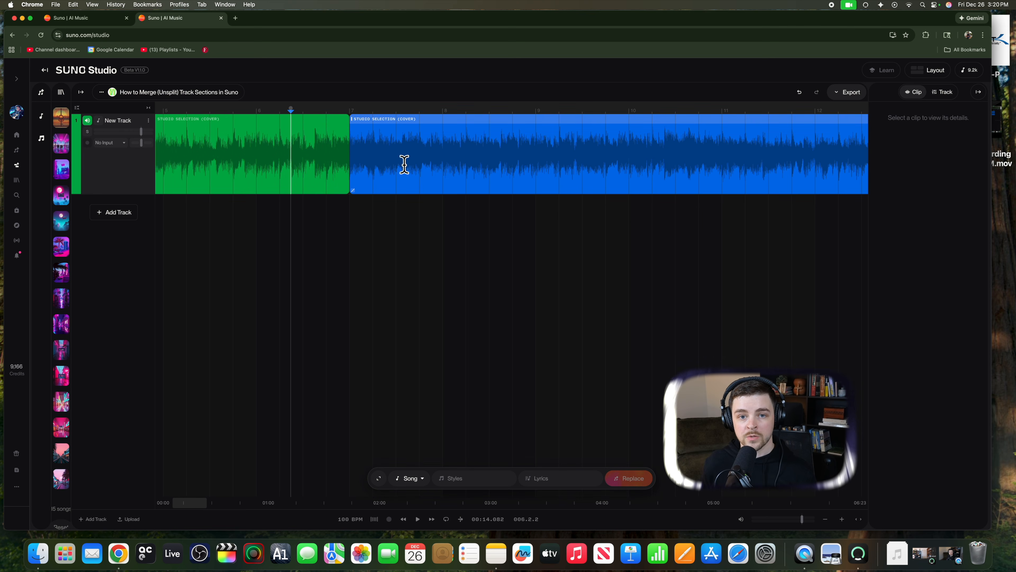
pyautogui.press('space')
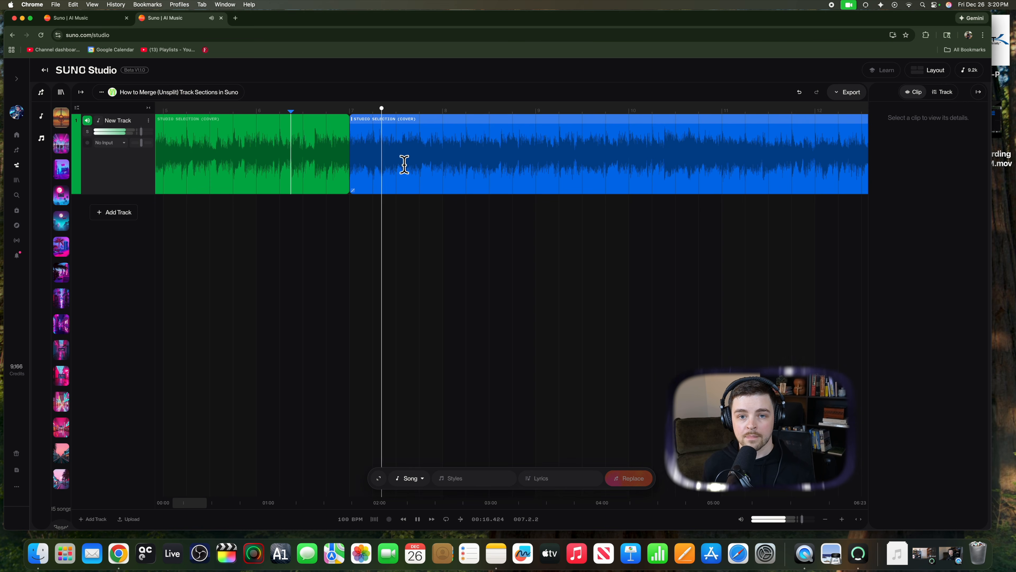
pyautogui.press('space')
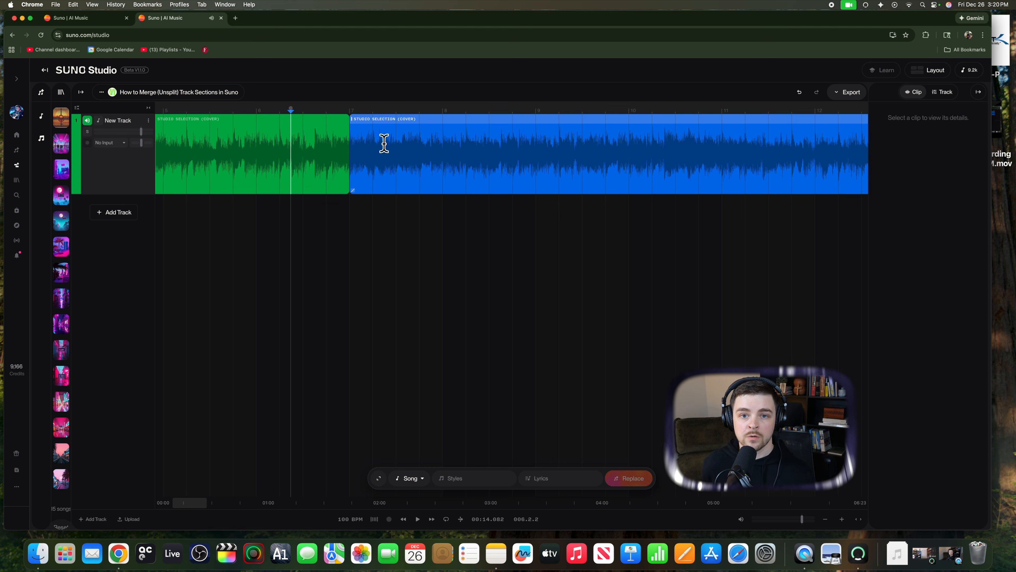
# Step: Extend the blue clip's start one beat back over the green clip and play across the join
pyautogui.click(384, 143)
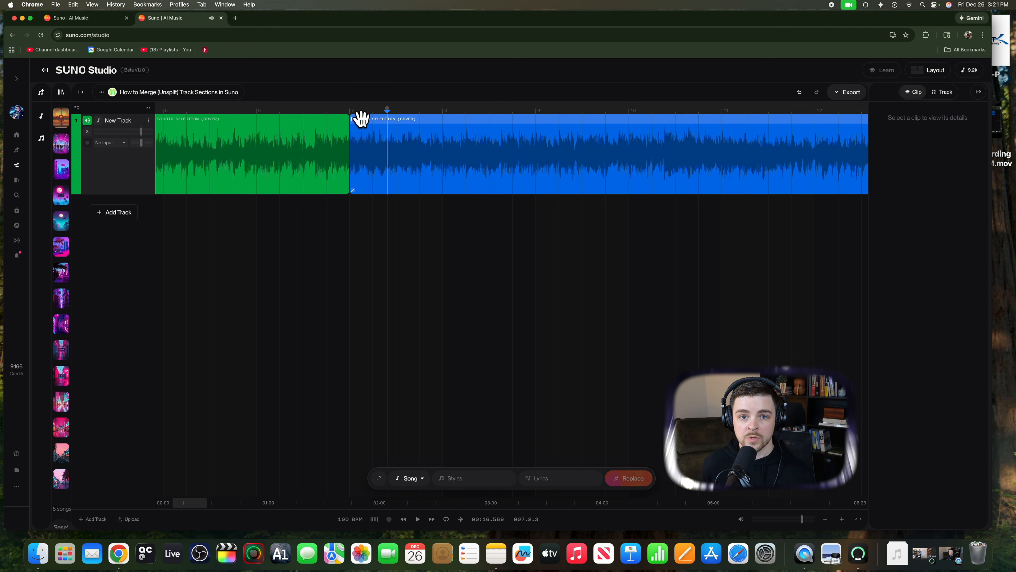
pyautogui.moveTo(361, 127); pyautogui.dragTo(330, 127)
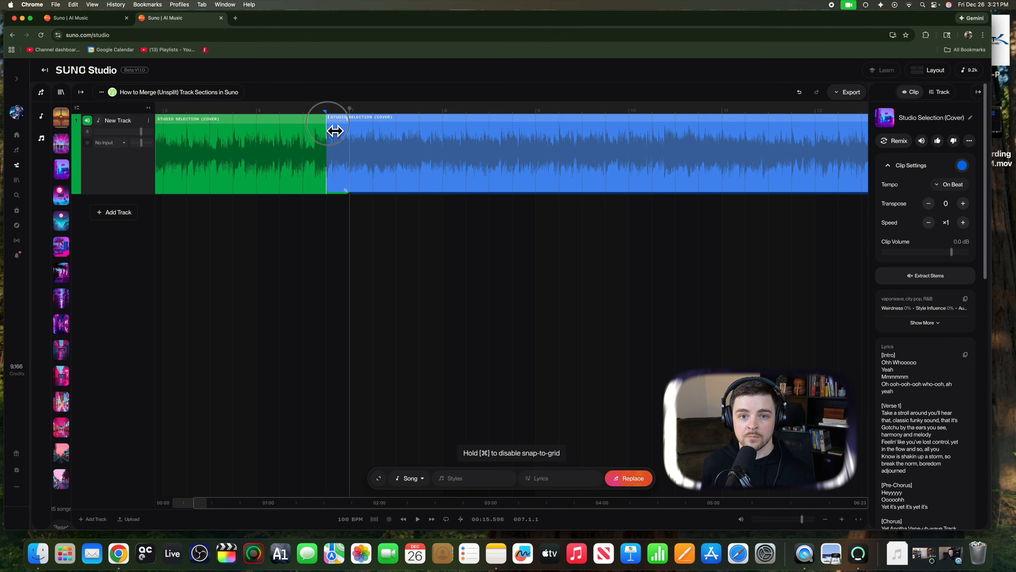
pyautogui.click(290, 160)
pyautogui.press('space')
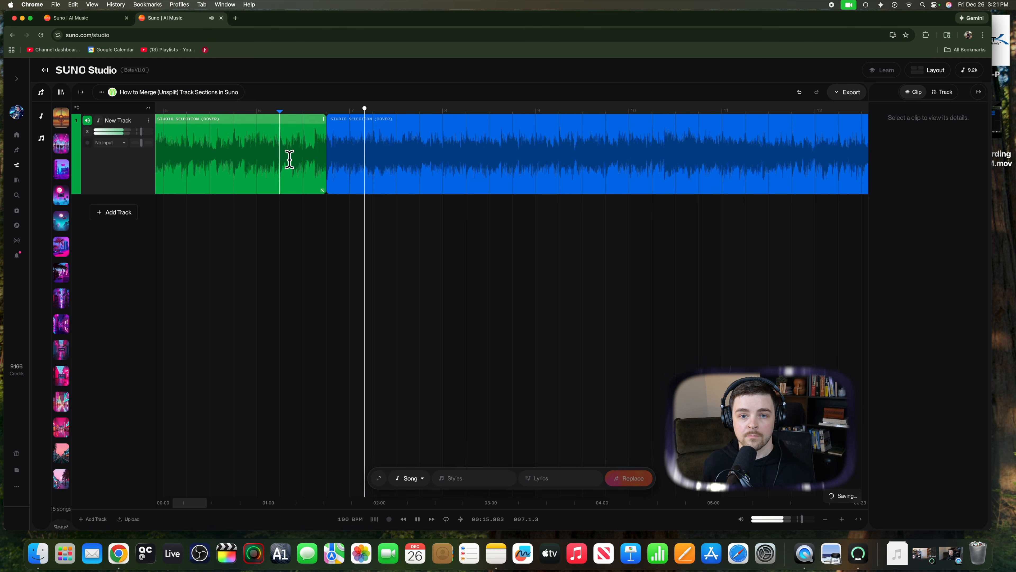
pyautogui.press('space')
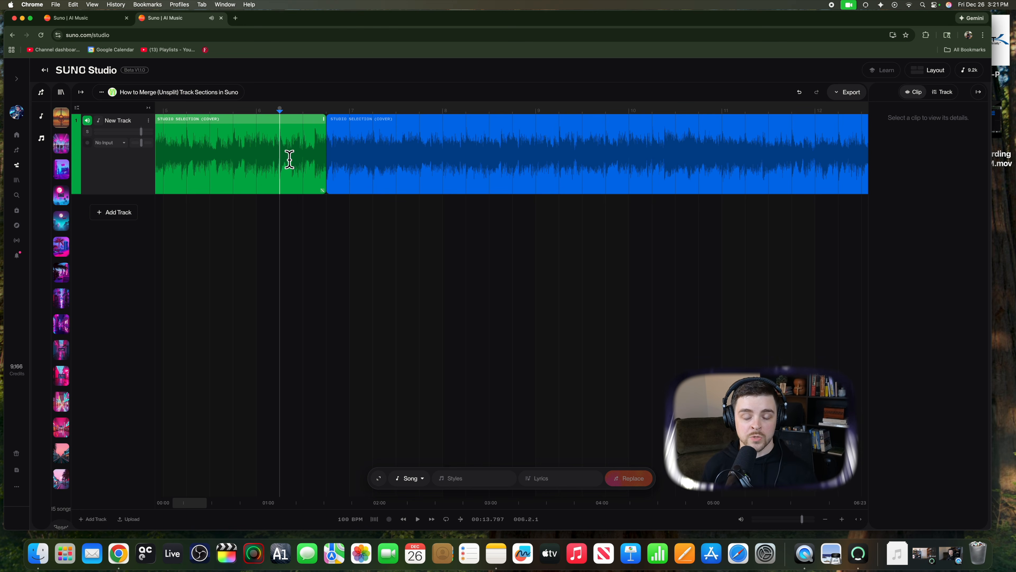
# Step: Split the blue clip at about 16.2 s and colour the short piece next to the green clip pink
pyautogui.click(379, 159)
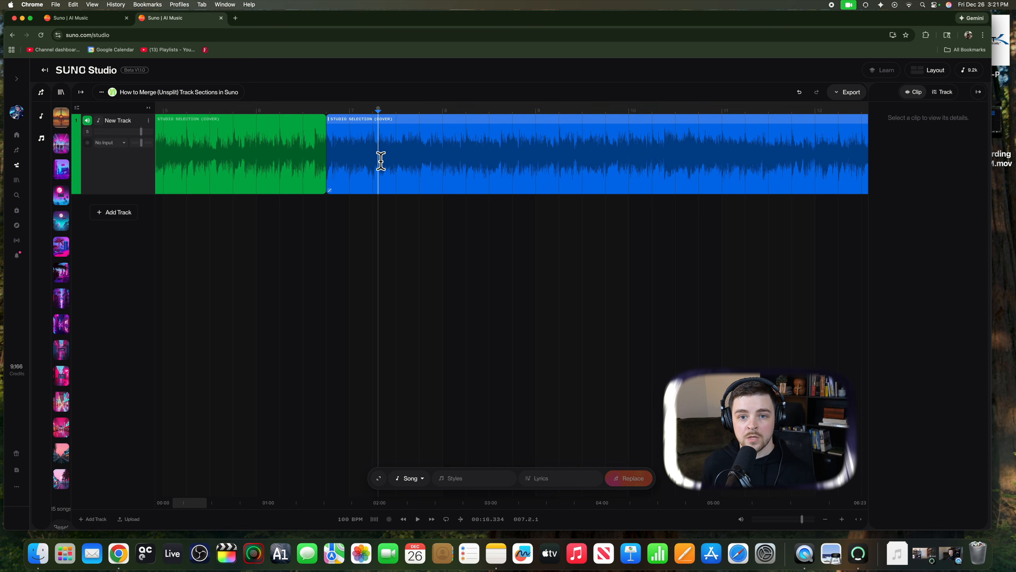
pyautogui.click(374, 163)
pyautogui.click(394, 167)
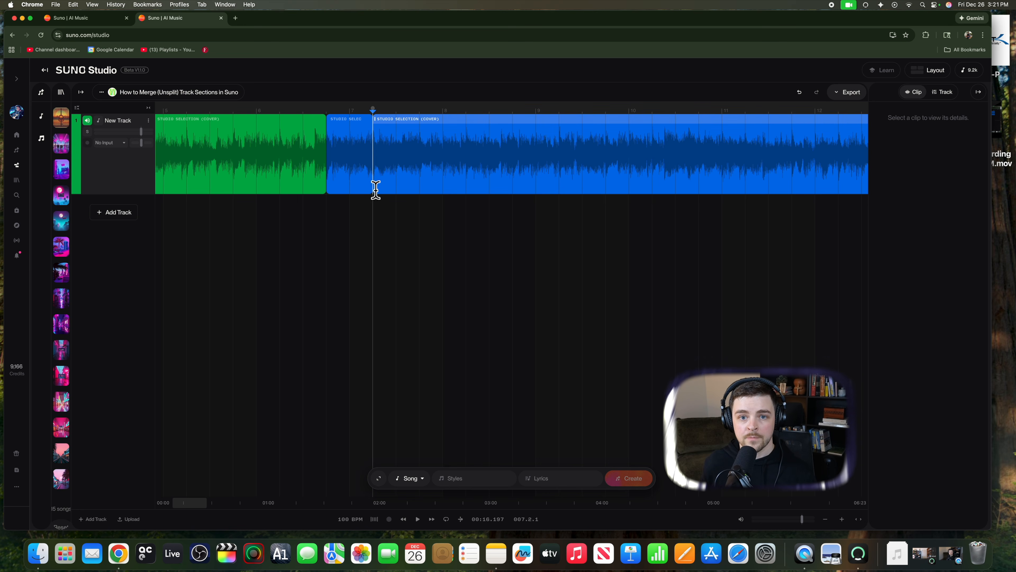
pyautogui.click(352, 130)
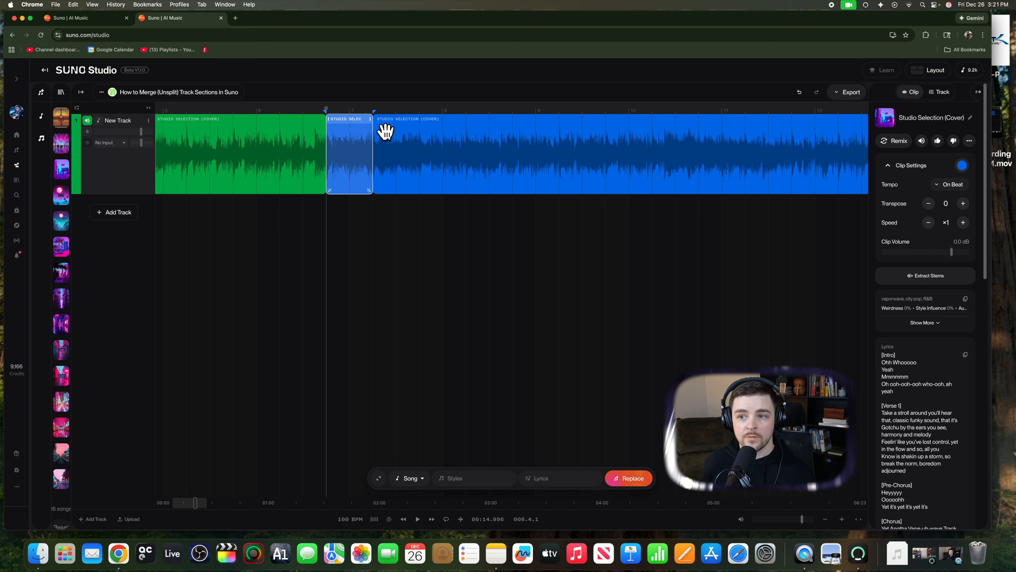
pyautogui.click(962, 164)
pyautogui.click(960, 185)
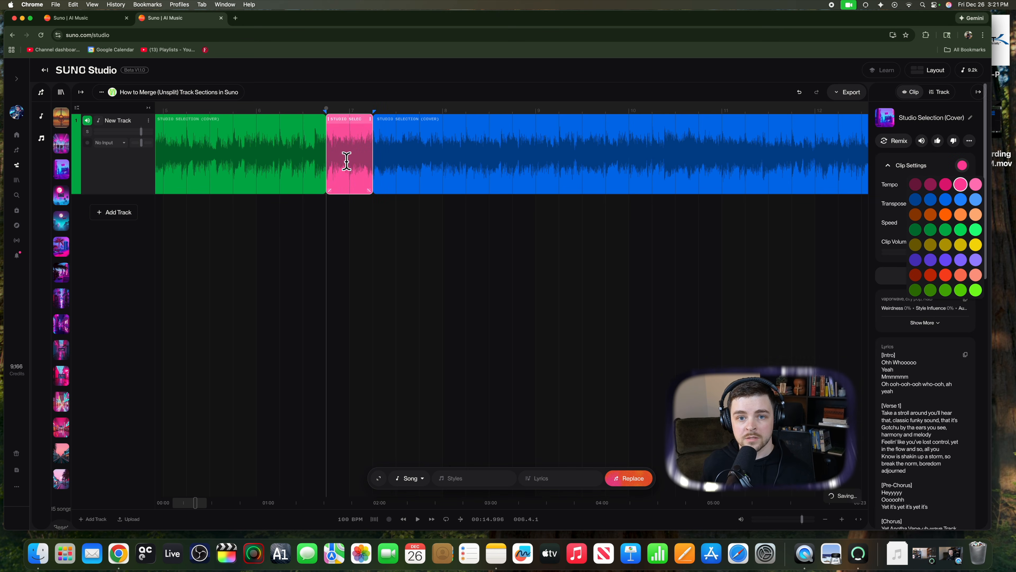
# Step: Extend the green clip's end over the whole pink clip up to the remaining blue clip and play across the join
pyautogui.click(296, 154)
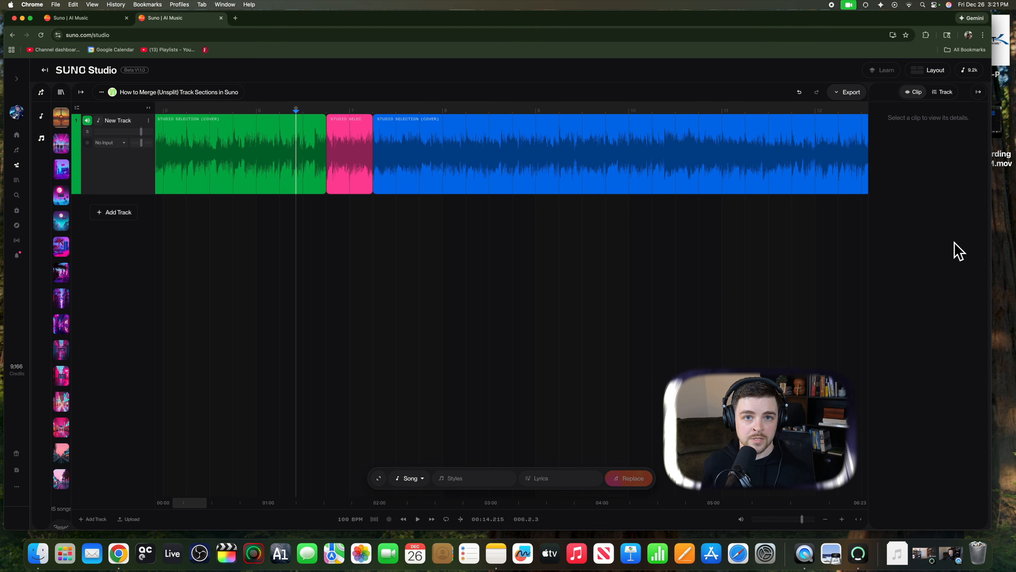
pyautogui.click(310, 134)
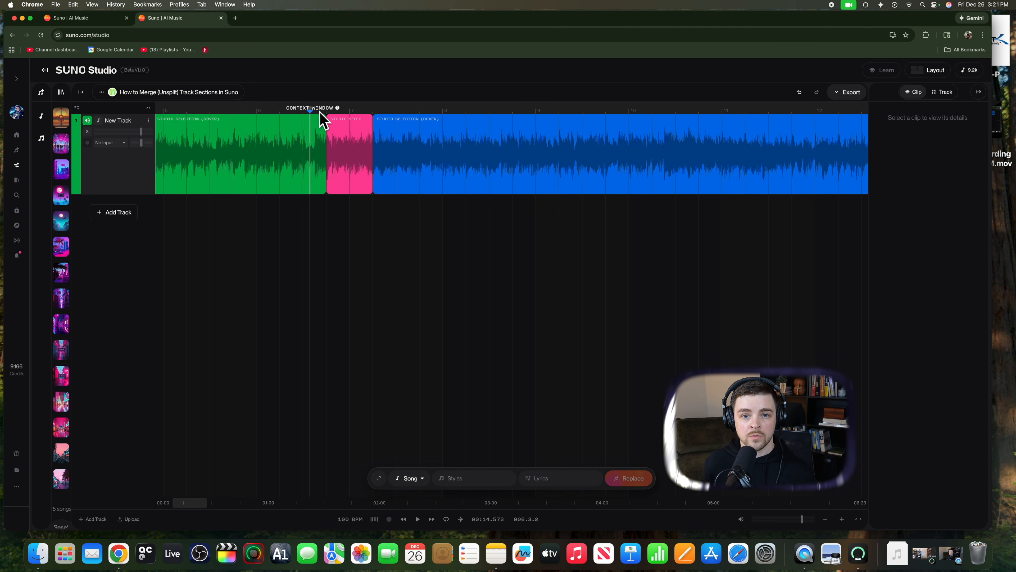
pyautogui.click(303, 132)
pyautogui.click(321, 131)
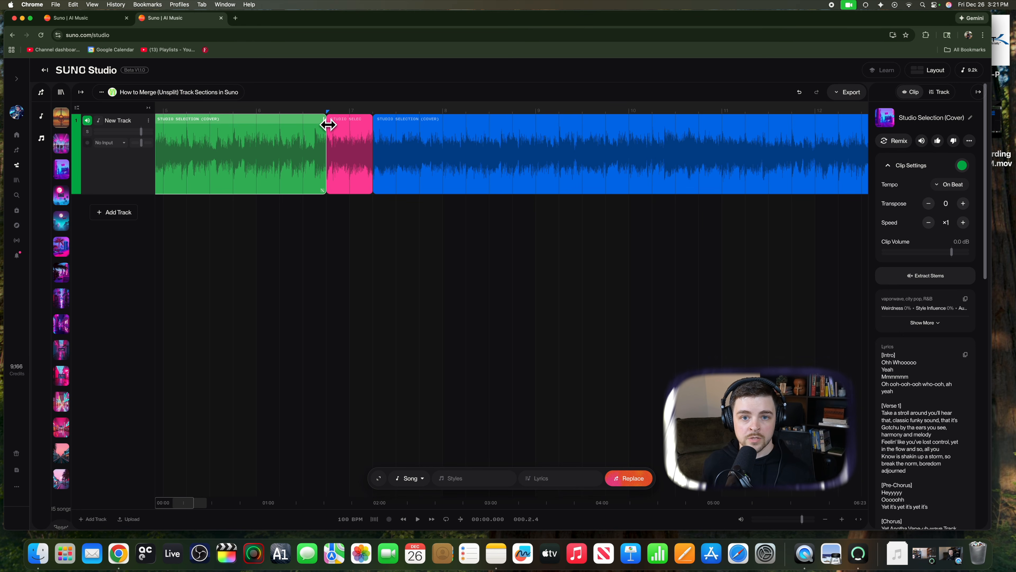
pyautogui.moveTo(330, 123); pyautogui.dragTo(379, 127)
pyautogui.click(313, 154)
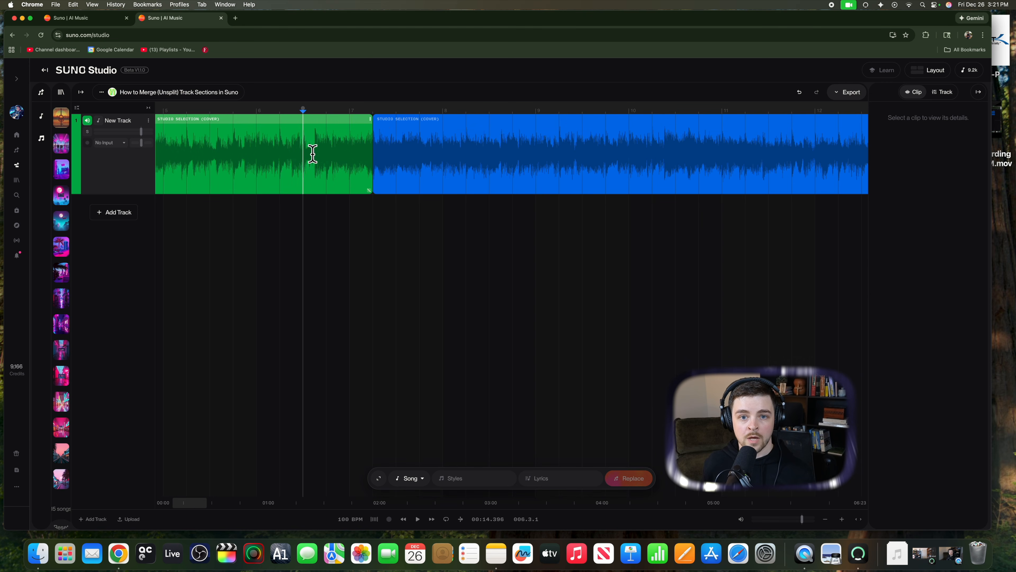
pyautogui.press('space')
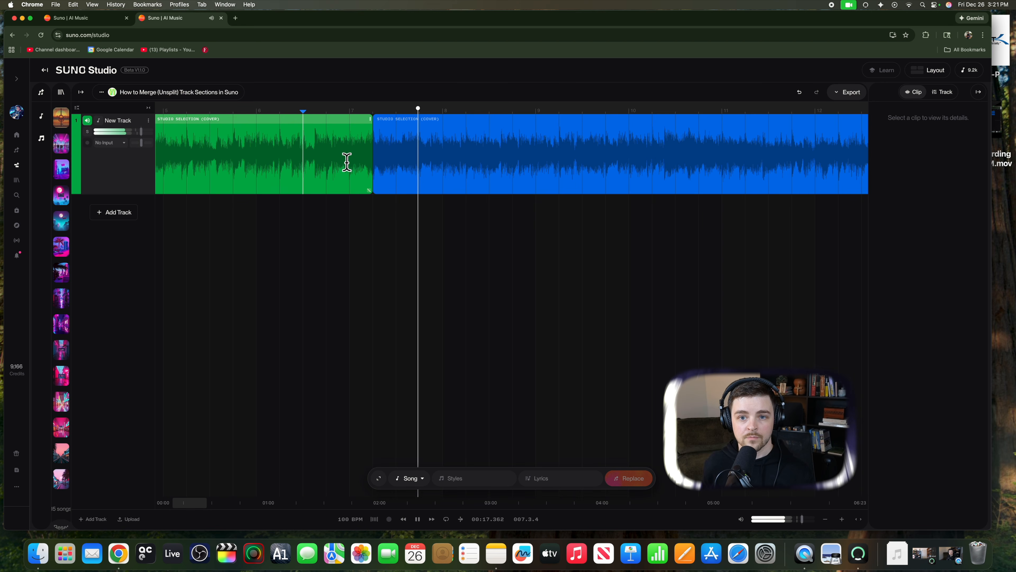
pyautogui.press('space')
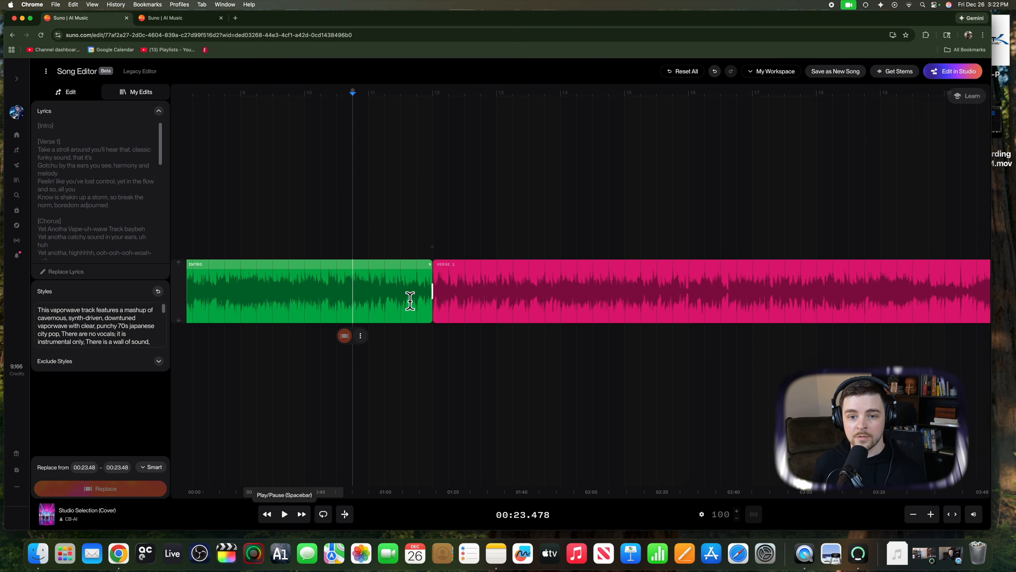
# Step: Play the Song Editor's transition from Intro to Verse 1, starting from about 25.58 s
pyautogui.scroll(3, 409, 301)
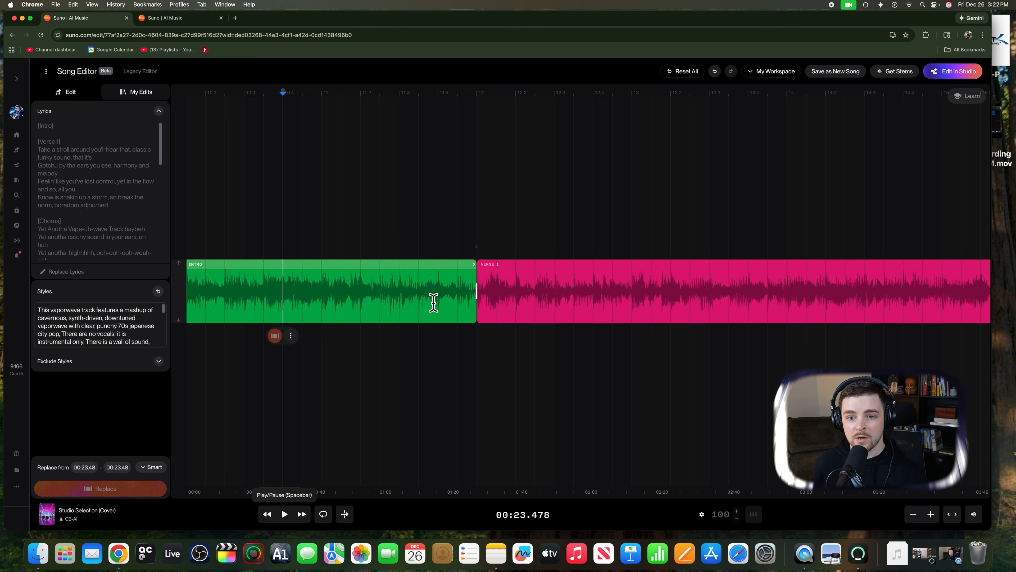
pyautogui.click(414, 301)
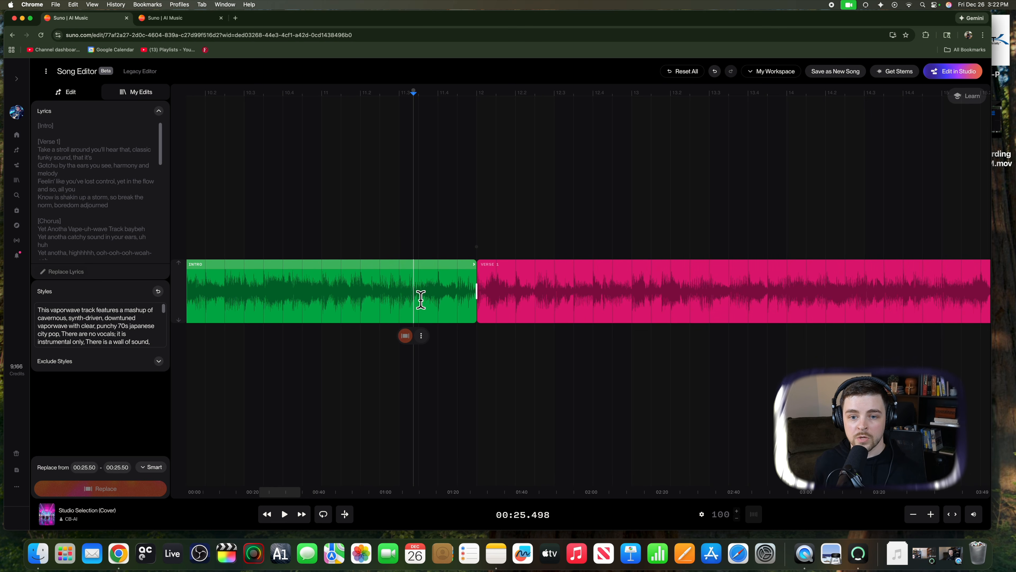
pyautogui.moveTo(421, 300); pyautogui.dragTo(424, 300)
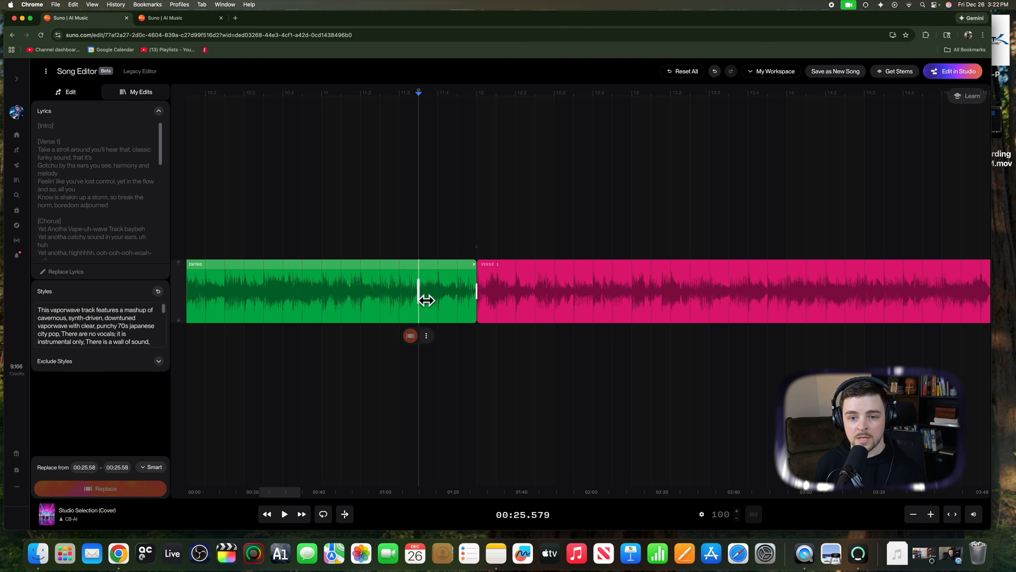
pyautogui.press('space')
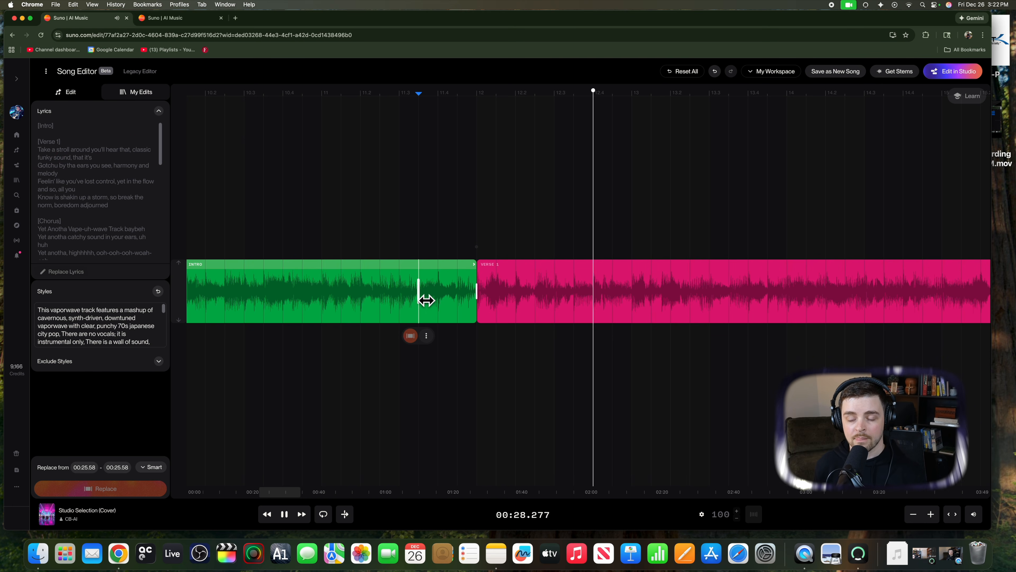
pyautogui.press('space')
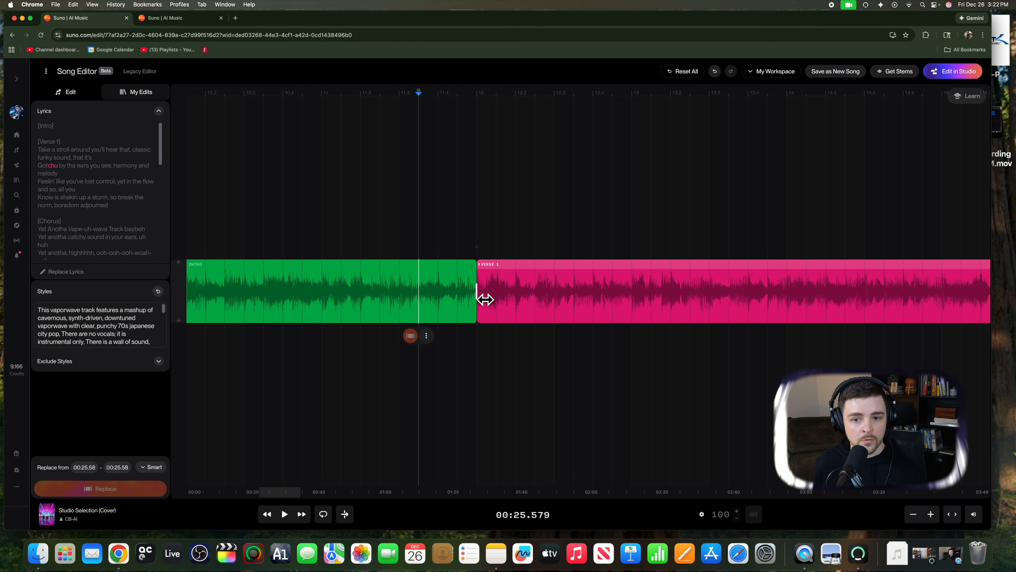
# Step: Move the boundary between Intro and Verse 1 about half a beat earlier and play across the transition
pyautogui.moveTo(484, 299); pyautogui.dragTo(458, 300)
pyautogui.click(419, 303)
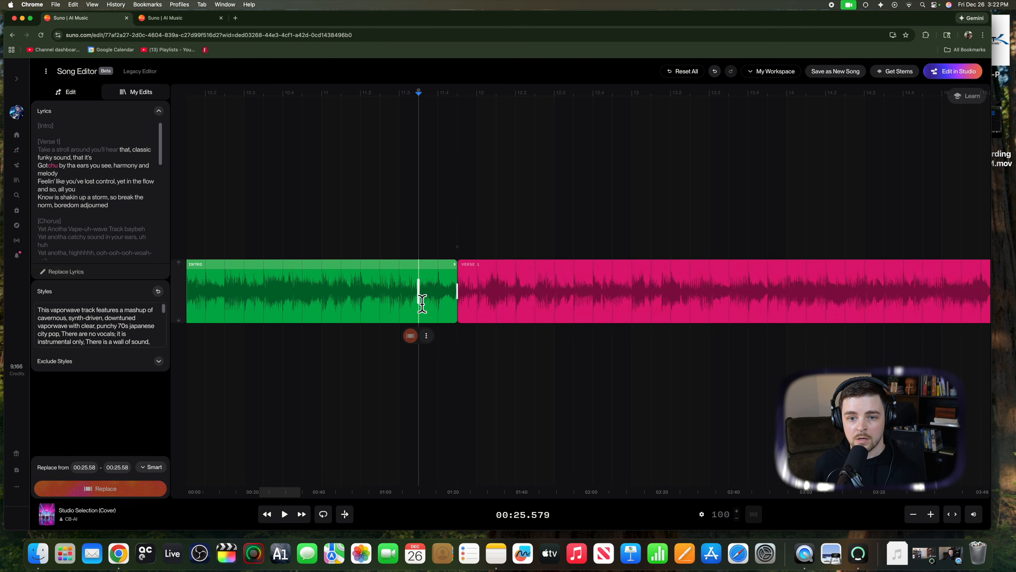
pyautogui.press('space')
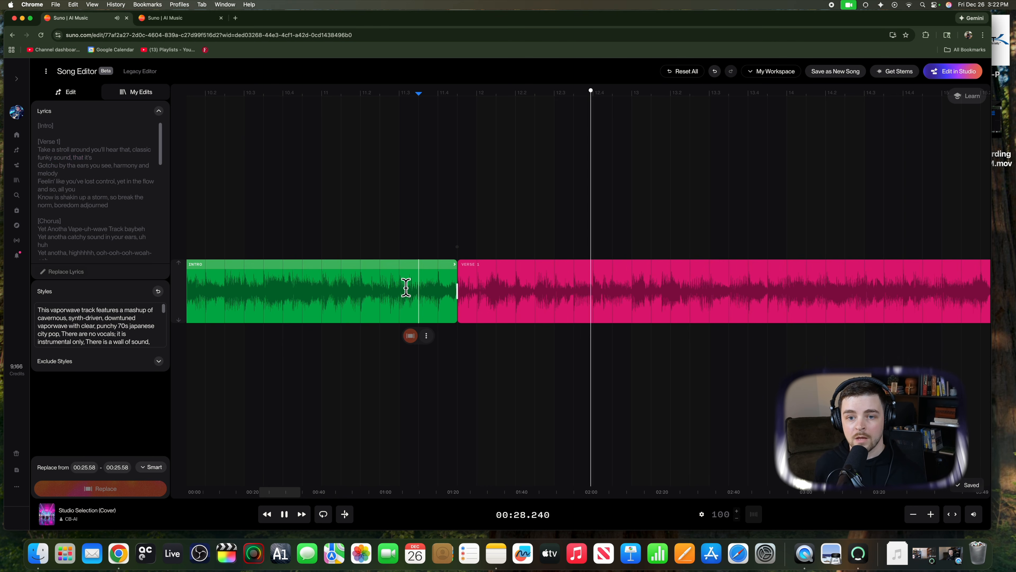
pyautogui.press('space')
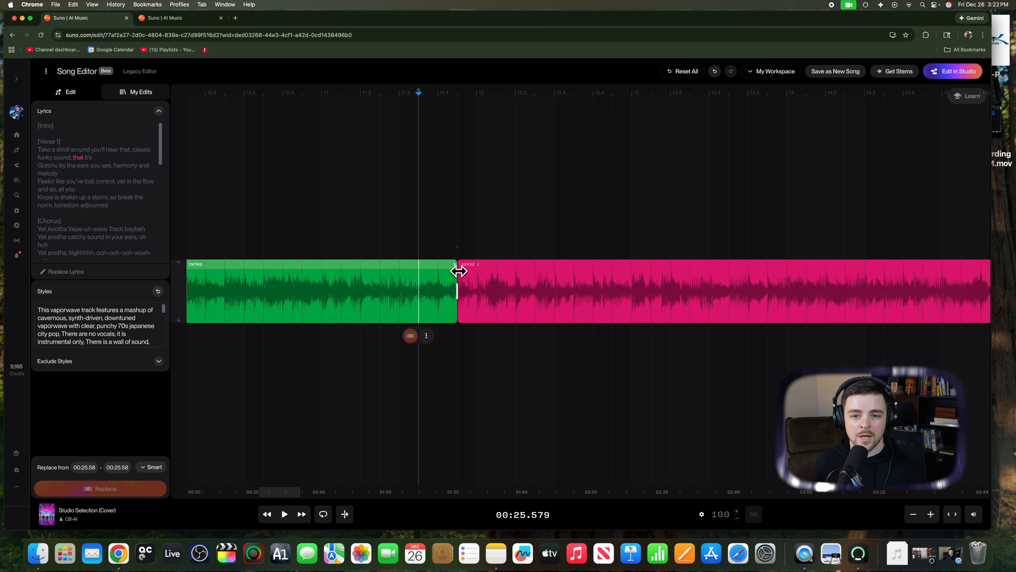
# Step: Extend the Intro section to end at 26.78 s and play its transition into Verse 1 from about 25.7 s
pyautogui.moveTo(458, 271); pyautogui.dragTo(507, 272)
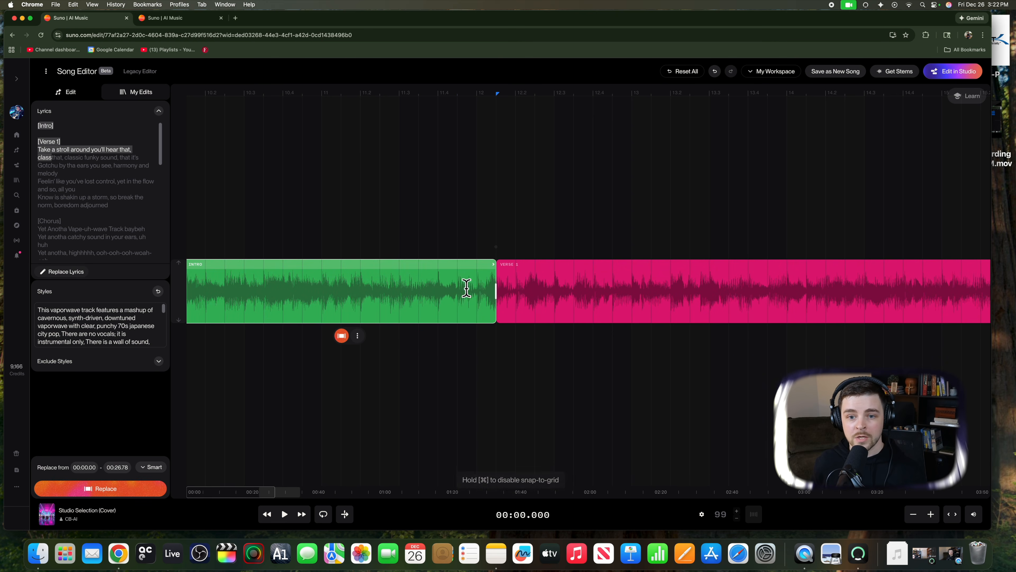
pyautogui.click(427, 295)
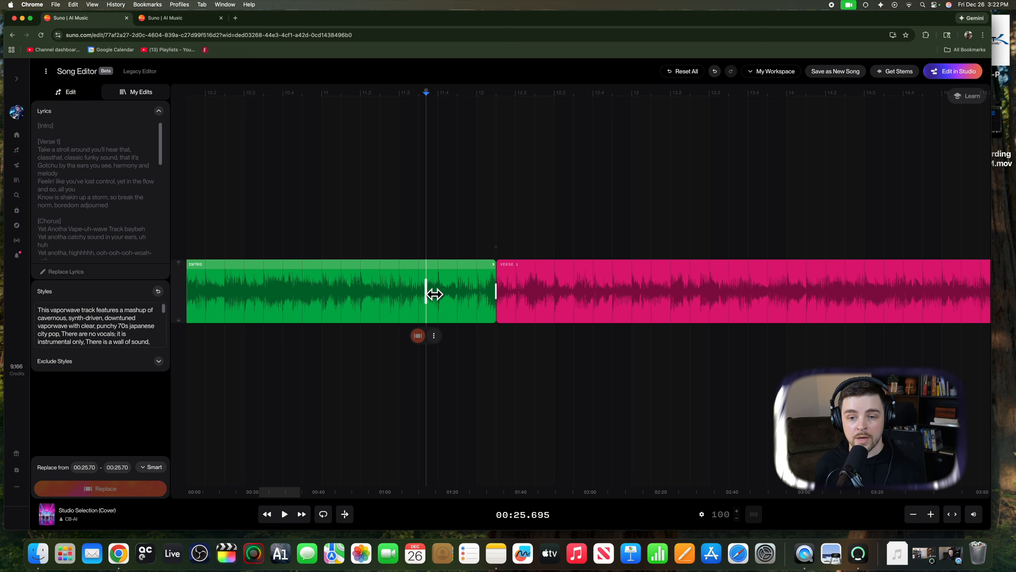
pyautogui.press('space')
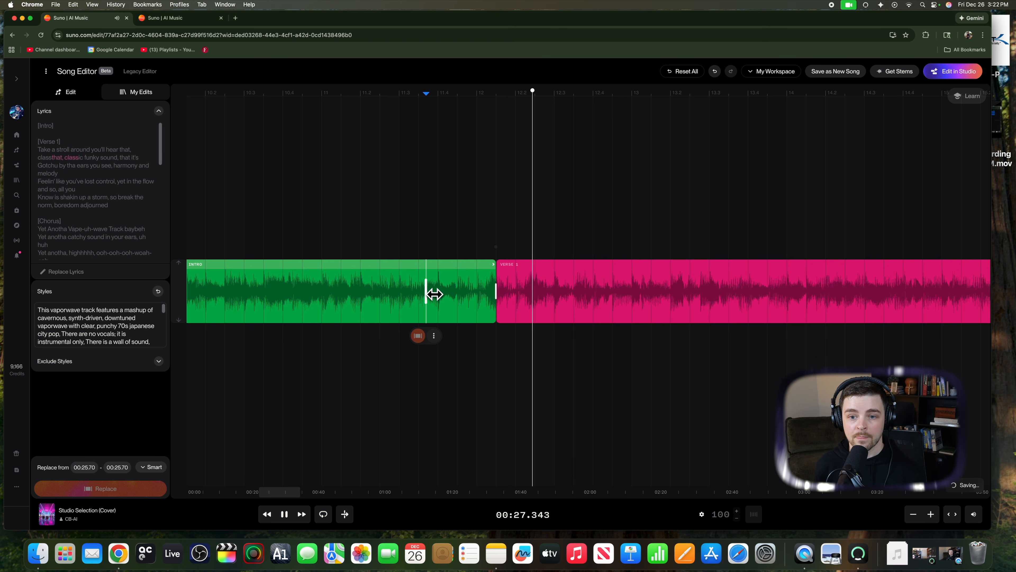
pyautogui.press('space')
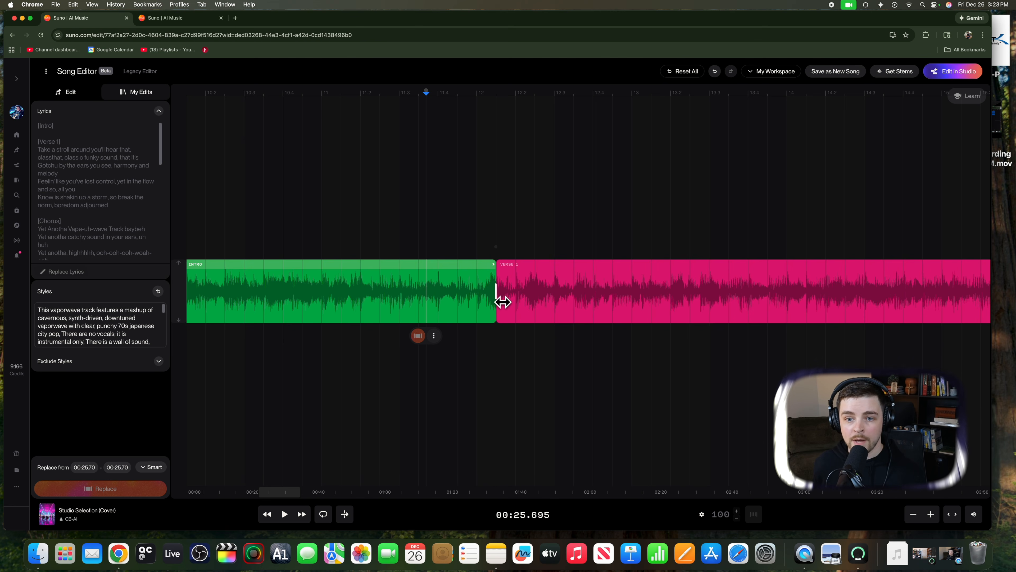
pyautogui.moveTo(503, 301)
pyautogui.mouseDown()
pyautogui.moveTo(474, 300)
pyautogui.moveTo(504, 302)
pyautogui.mouseUp()
# Step: Switch from the Song Editor back to the Suno Studio project
pyautogui.click(181, 18)
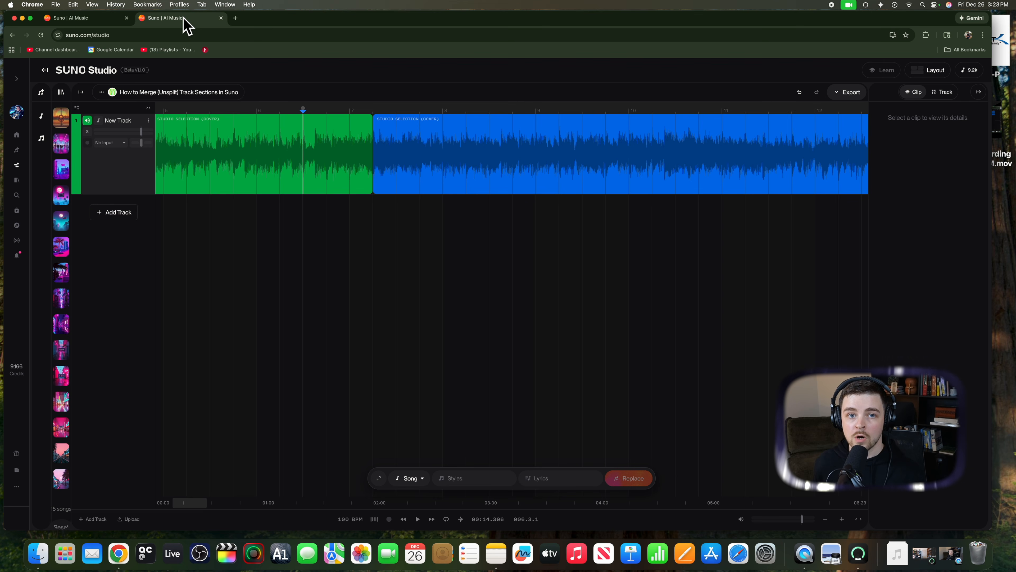